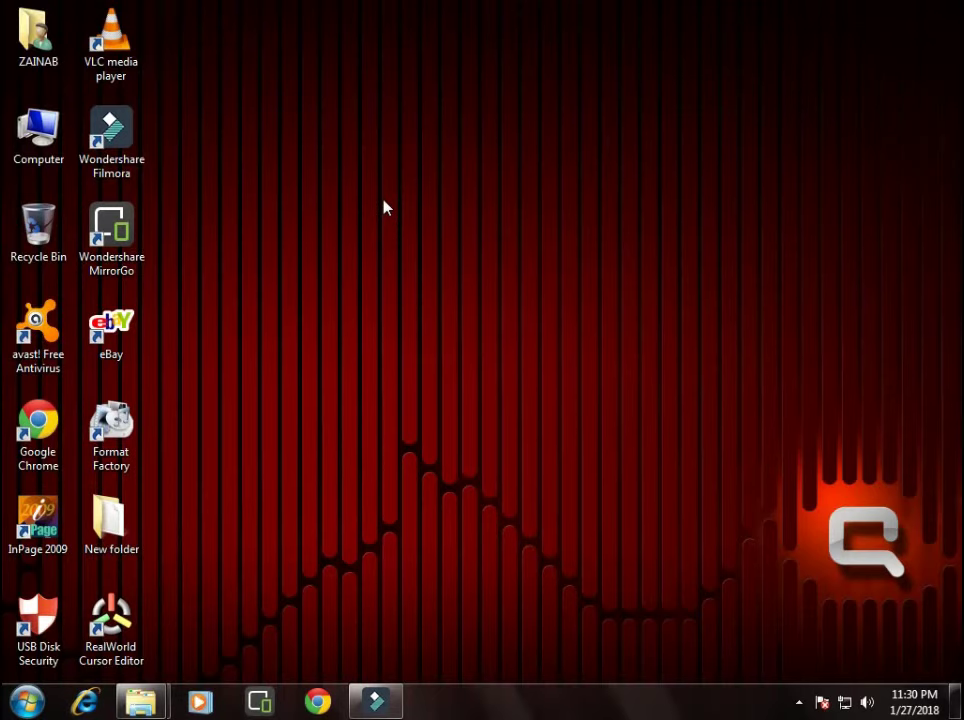
right_click(377, 172)
left_click(415, 228)
right_click(372, 185)
left_click(410, 248)
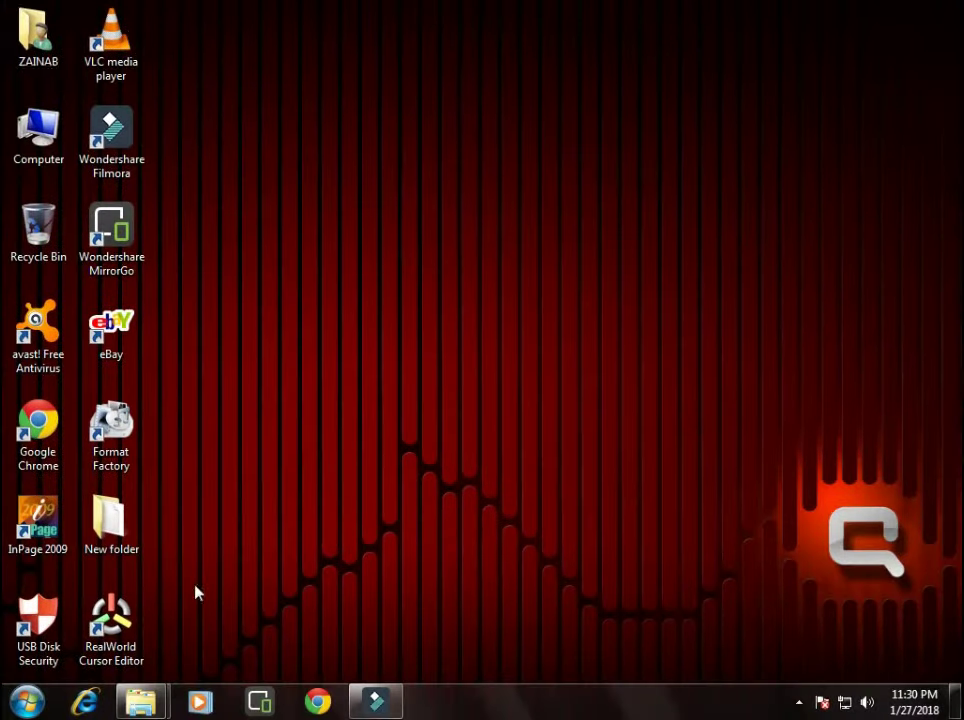
Open RealWorld Cursor Editor and create a new mouse cursor with canvas size 32 and 32-bit smooth-edge color depth.
left_click(181, 582)
left_click_drag(173, 577, 79, 661)
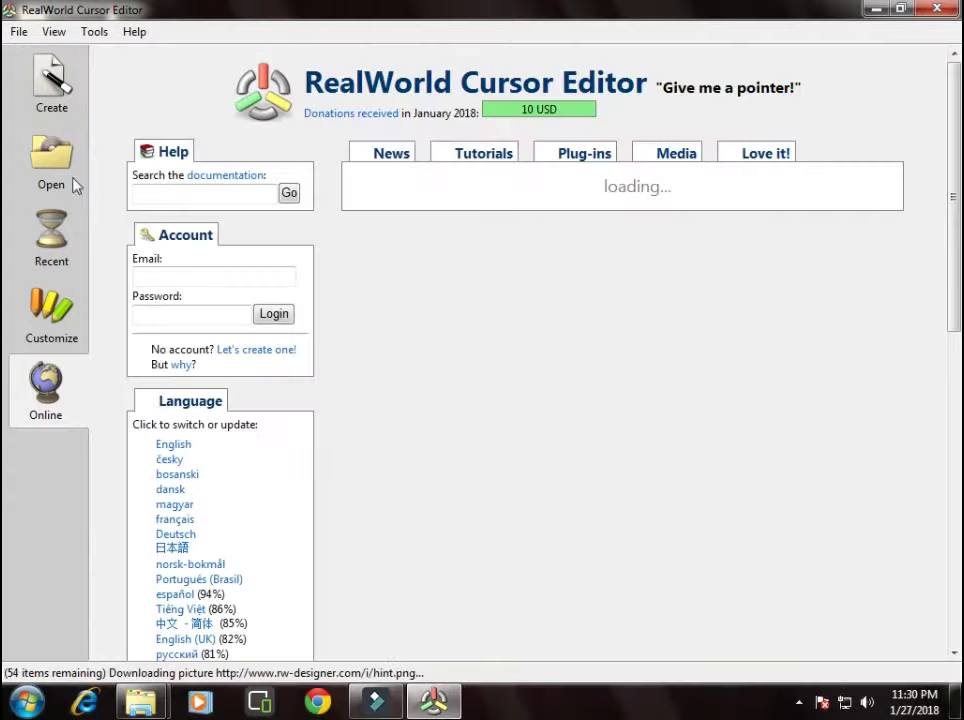
left_click(51, 85)
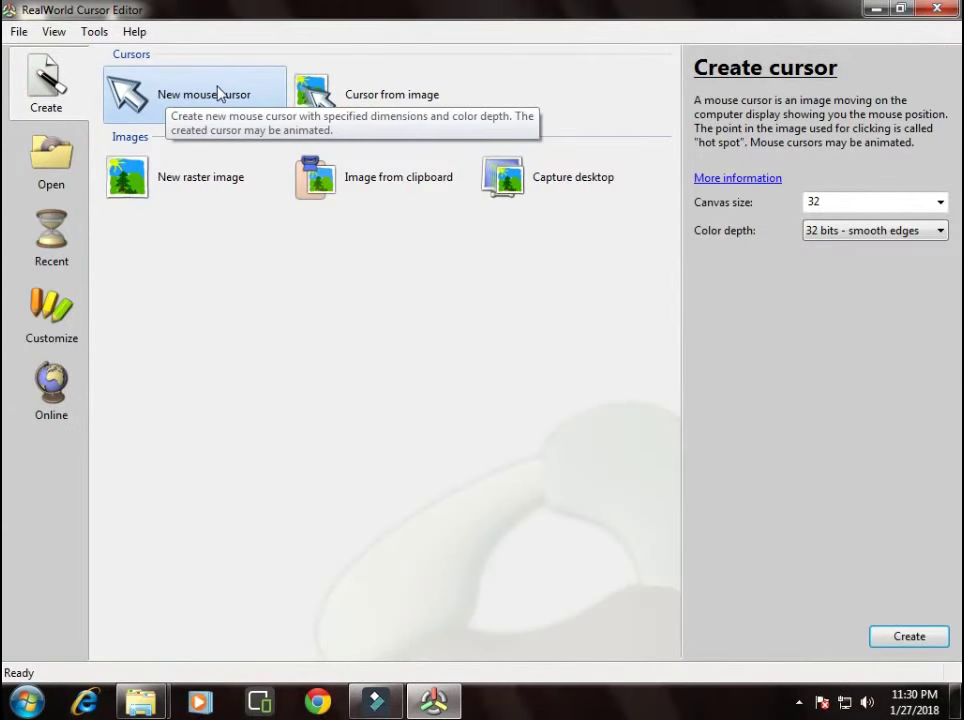
double_click(204, 95)
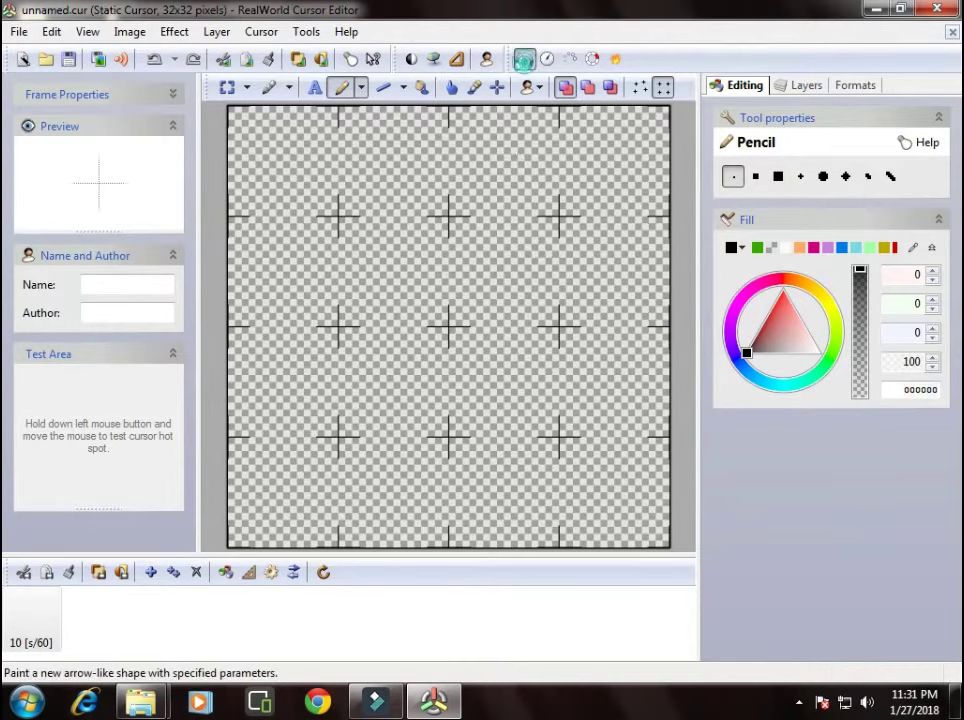
Create an up-left arrow shape with head size 43, tail size 43, black outline and outline width 5.
left_click(521, 58)
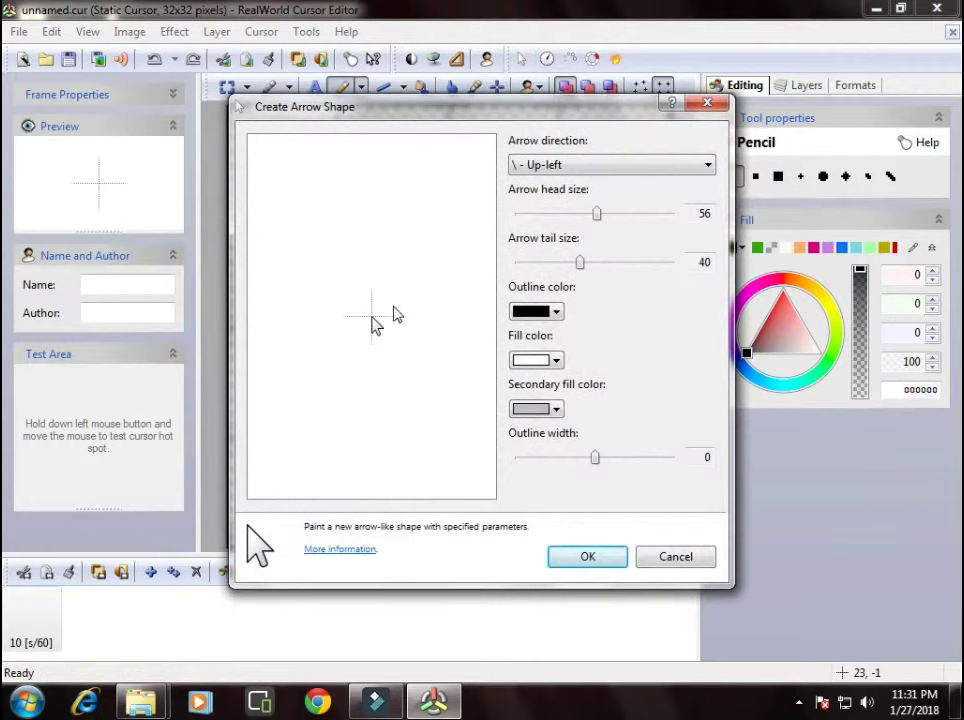
left_click_drag(597, 219, 575, 218)
mouse_move(581, 262)
left_mouse_down()
mouse_move(646, 269)
mouse_move(587, 270)
left_mouse_up()
left_click(557, 313)
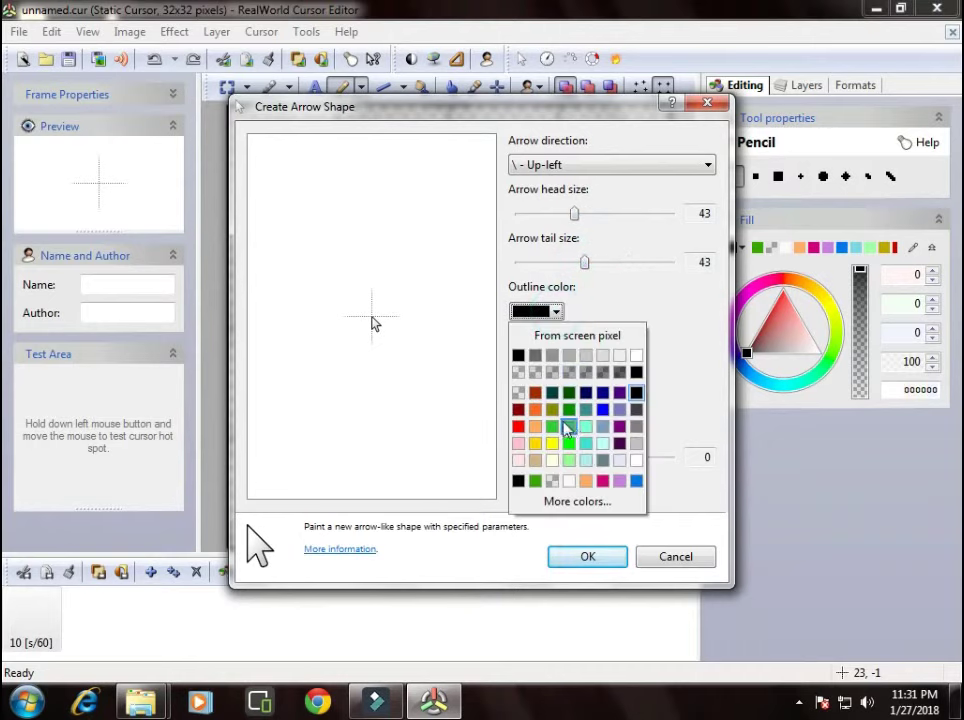
left_click(557, 313)
left_click_drag(594, 458, 628, 463)
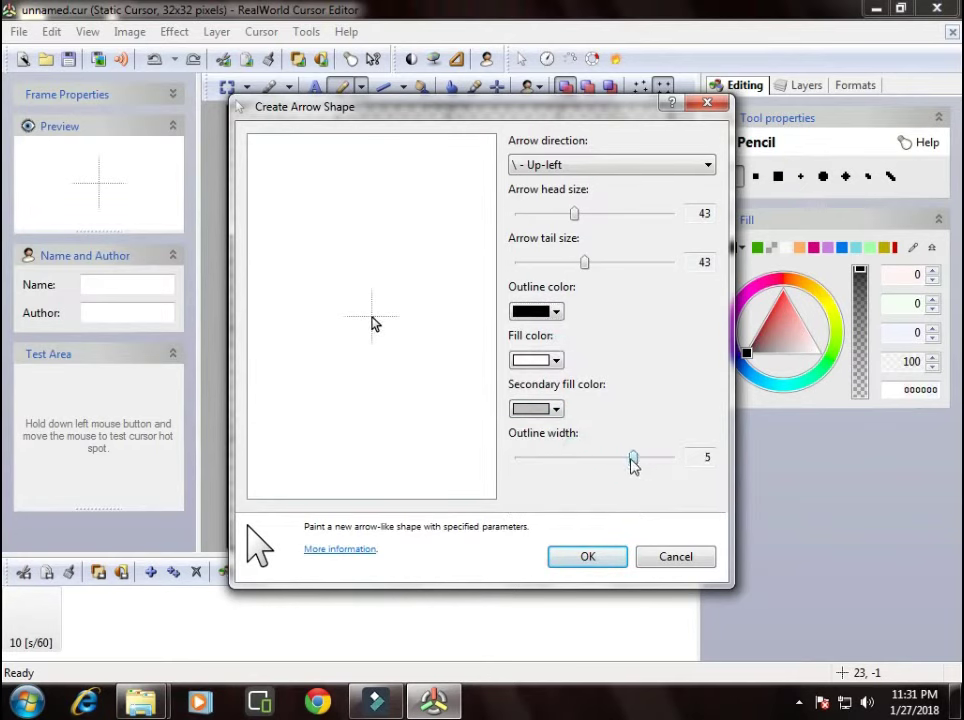
left_click(587, 557)
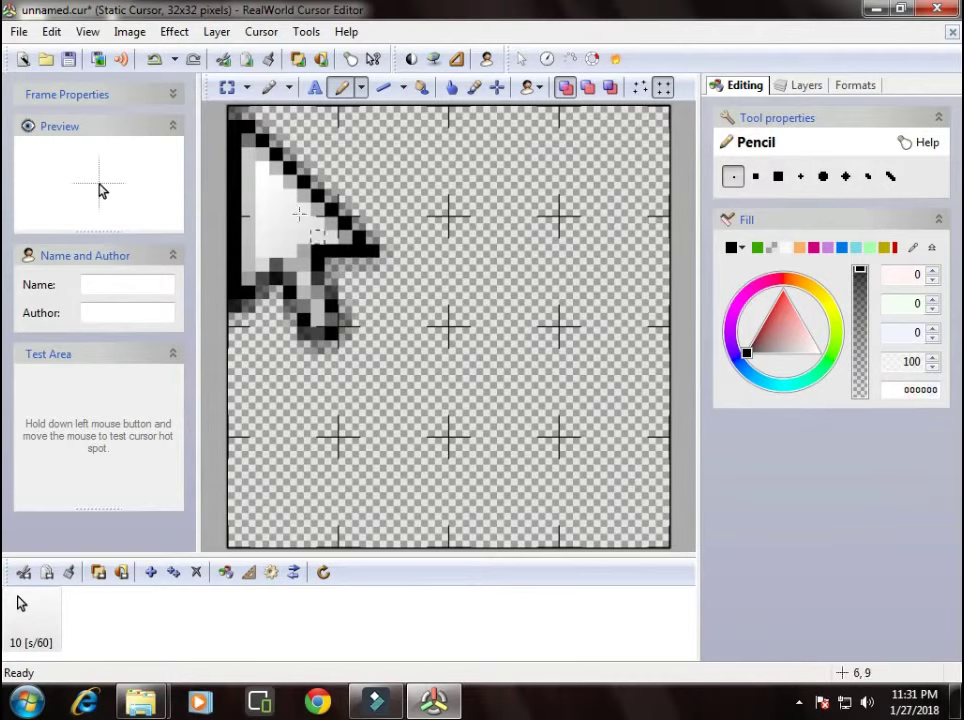
Move the arrow picture from the canvas's upper-left corner to the middle of the canvas.
left_click(247, 89)
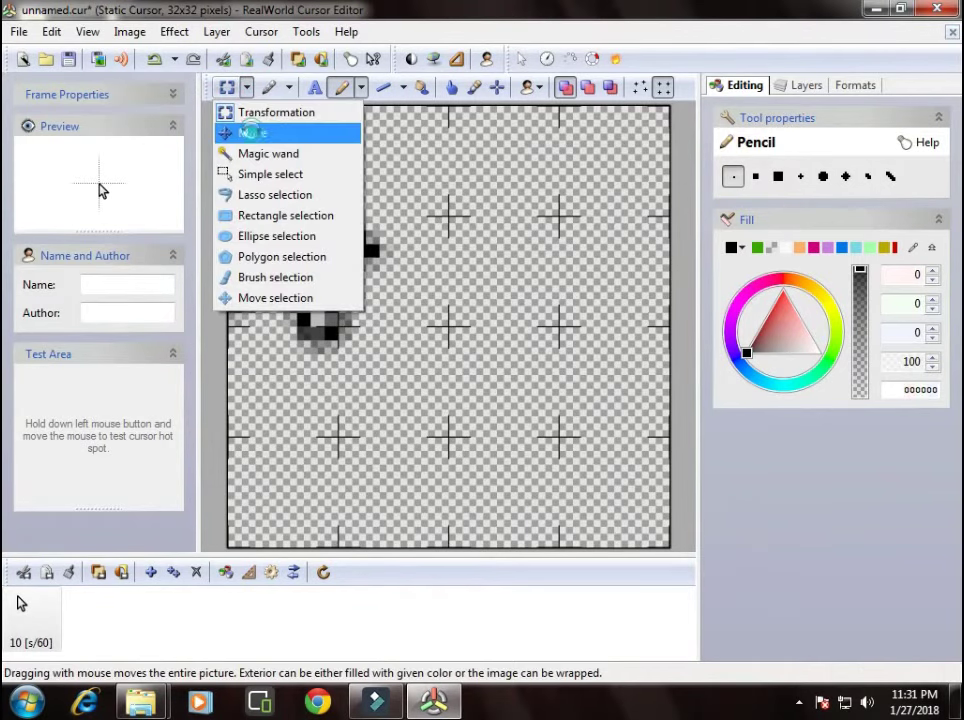
left_click(250, 133)
left_click_drag(287, 214, 401, 305)
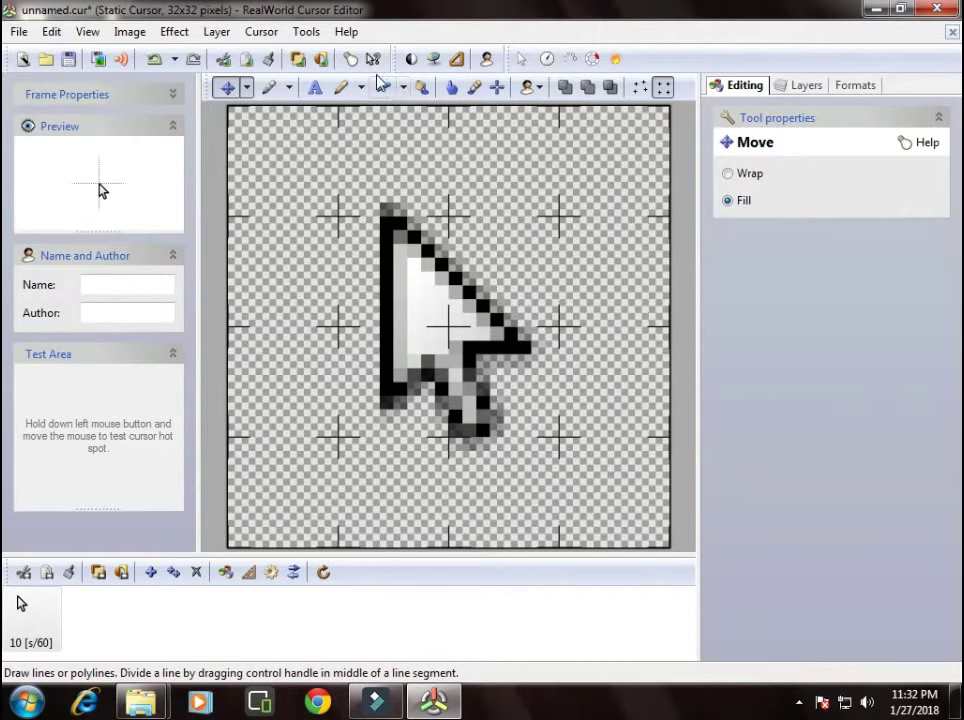
Draw a filled ellipse about 33 x 32 pixels over the arrow so it spans the whole canvas.
left_click(403, 89)
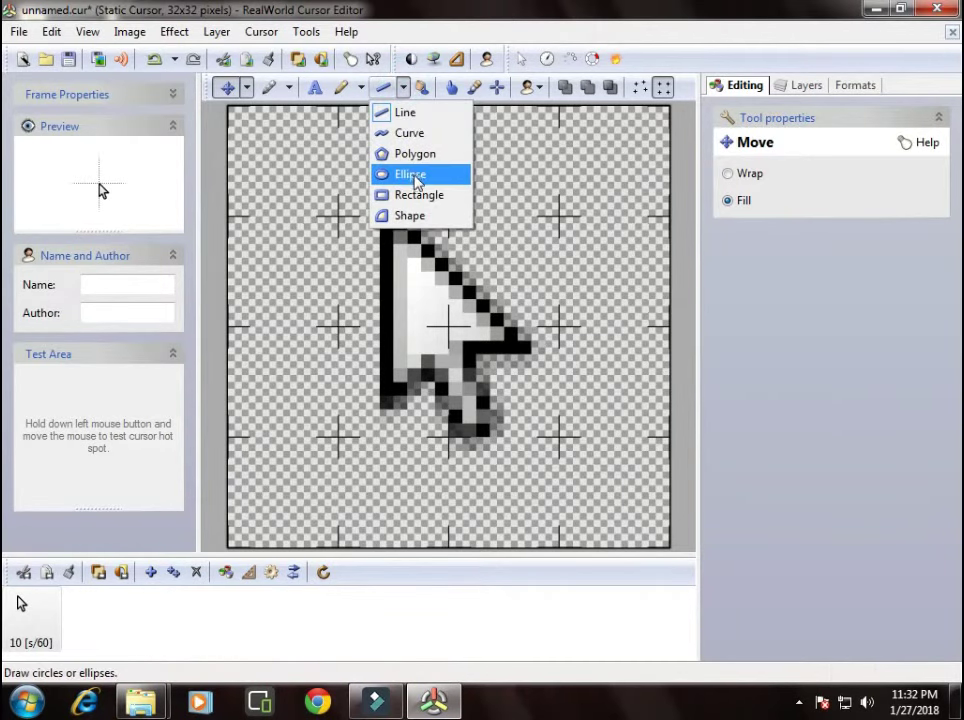
left_click(412, 175)
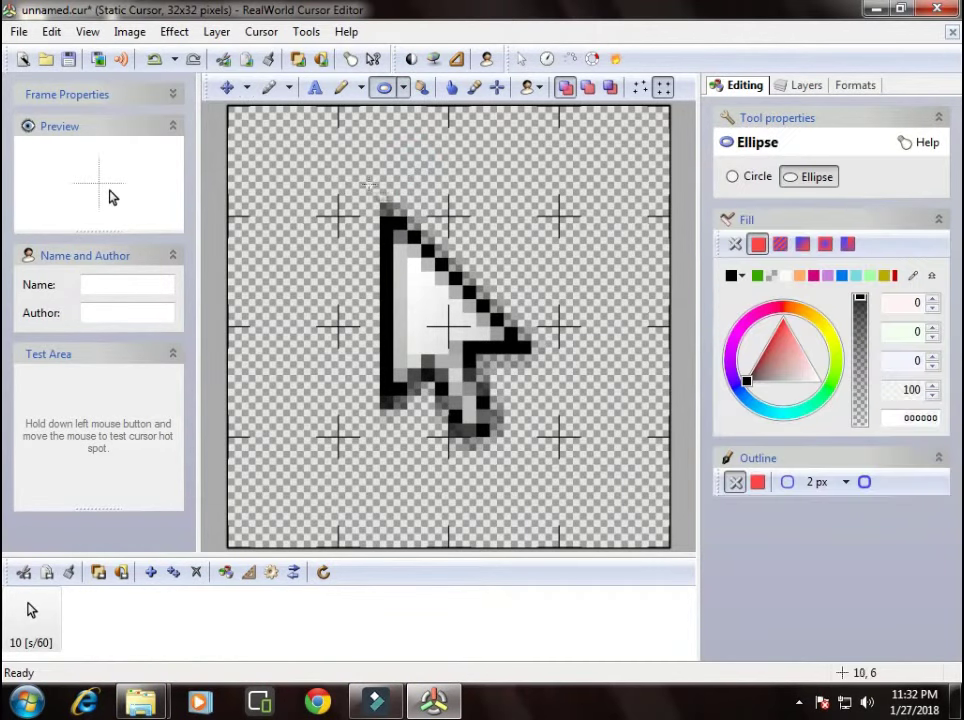
left_click_drag(243, 108, 688, 563)
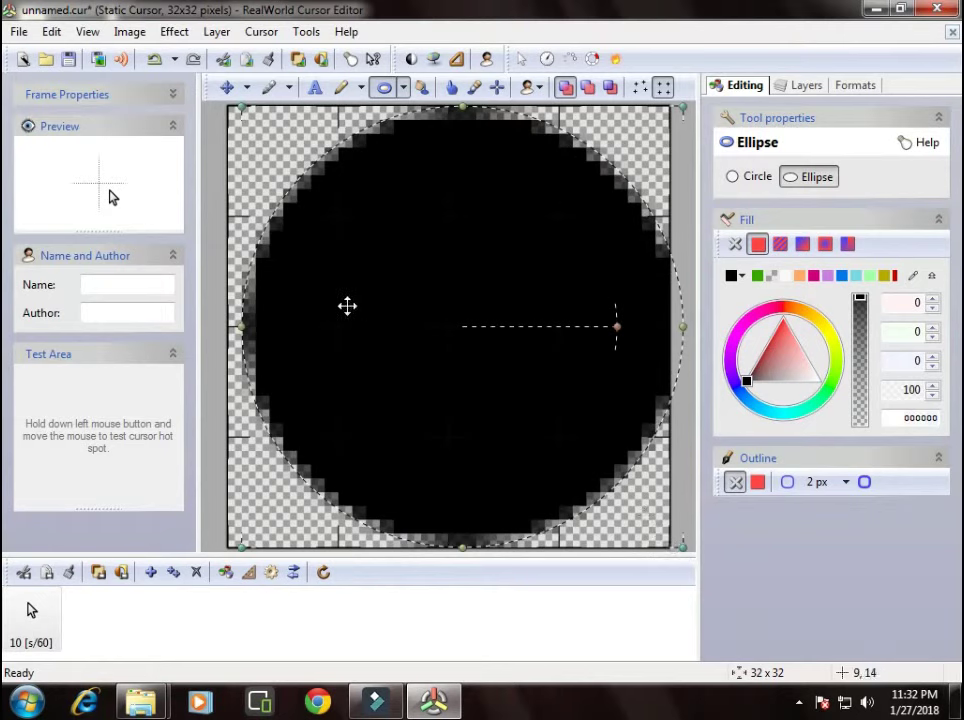
left_click_drag(242, 326, 236, 333)
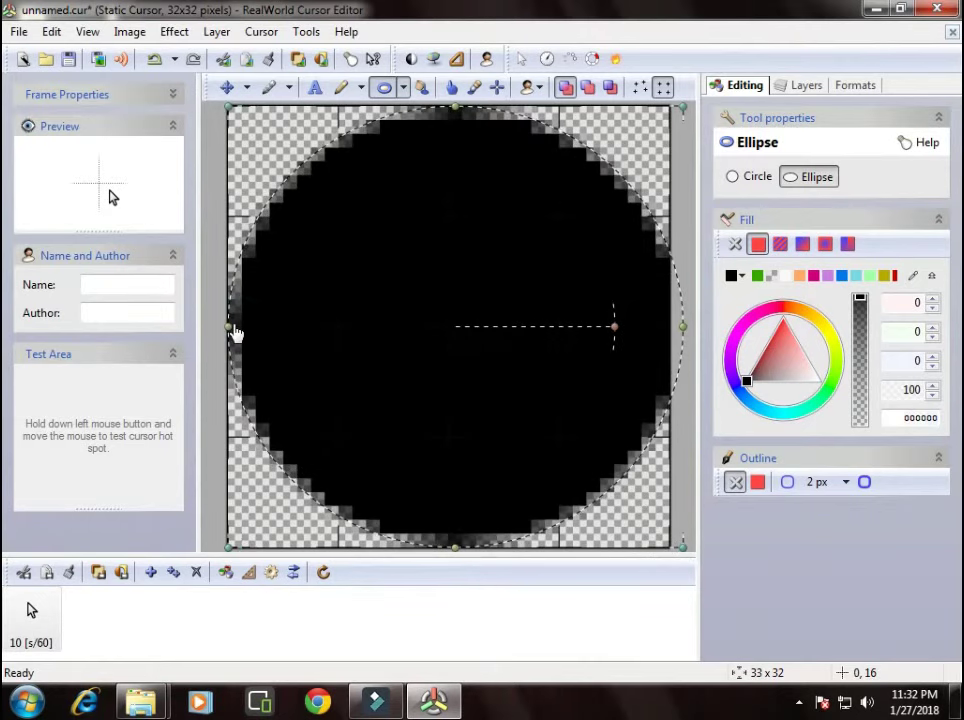
Set the ellipse's fill to yellow FFE600 and reduce its opacity to 72.7.
left_click(811, 334)
mouse_move(811, 334)
left_mouse_down()
mouse_move(809, 322)
mouse_move(830, 340)
mouse_move(815, 310)
mouse_move(828, 330)
left_mouse_up()
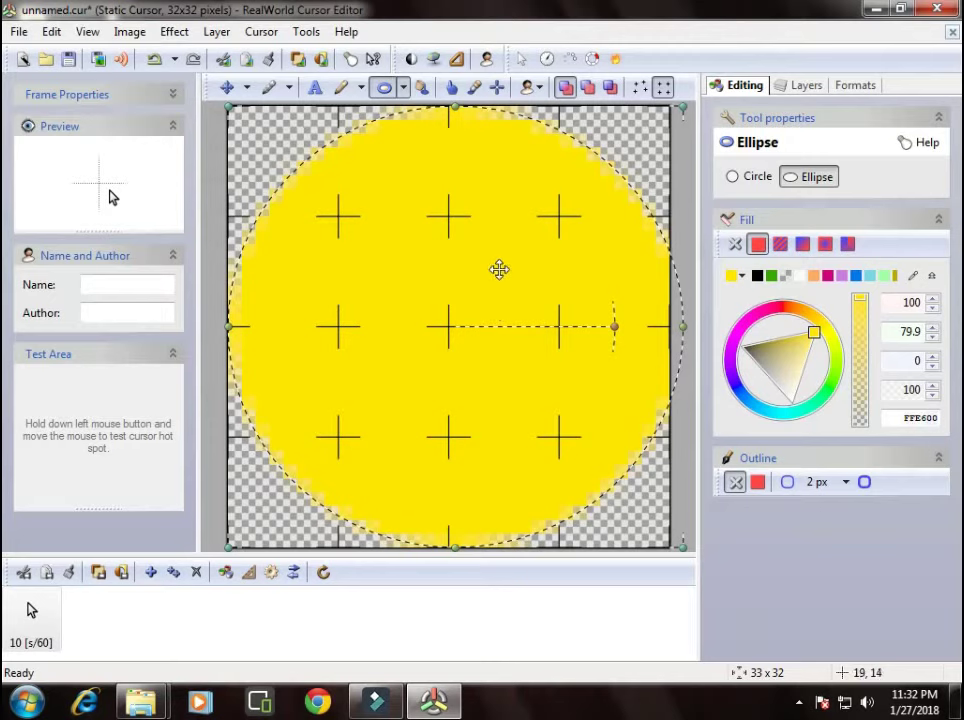
left_click_drag(864, 305, 866, 340)
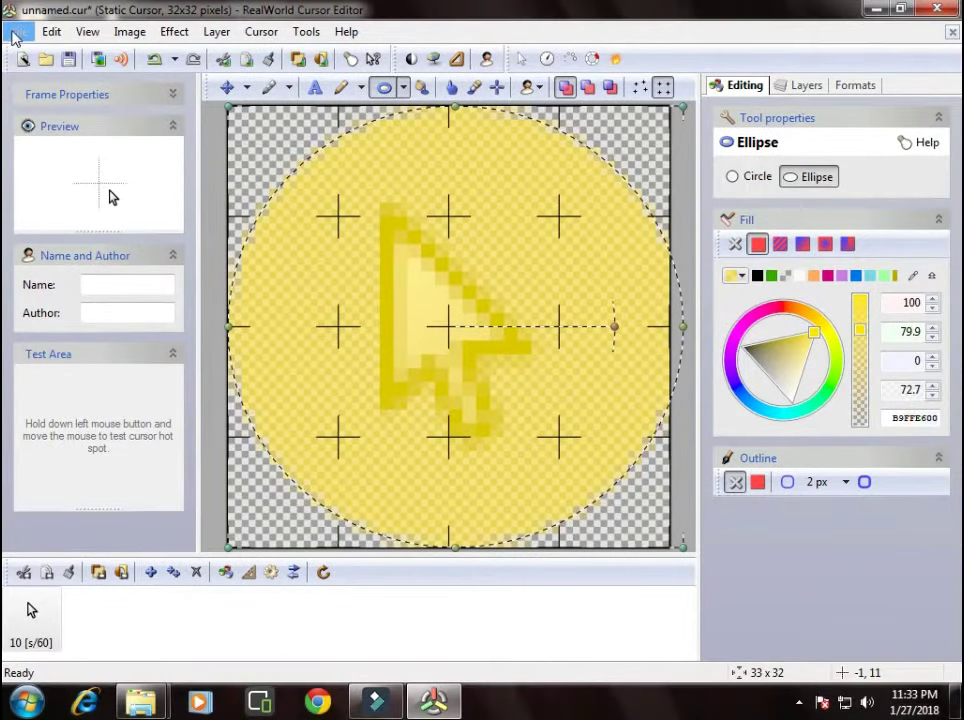
Save the cursor to the Desktop as a static cursor file named "mouse carser".
left_click(15, 34)
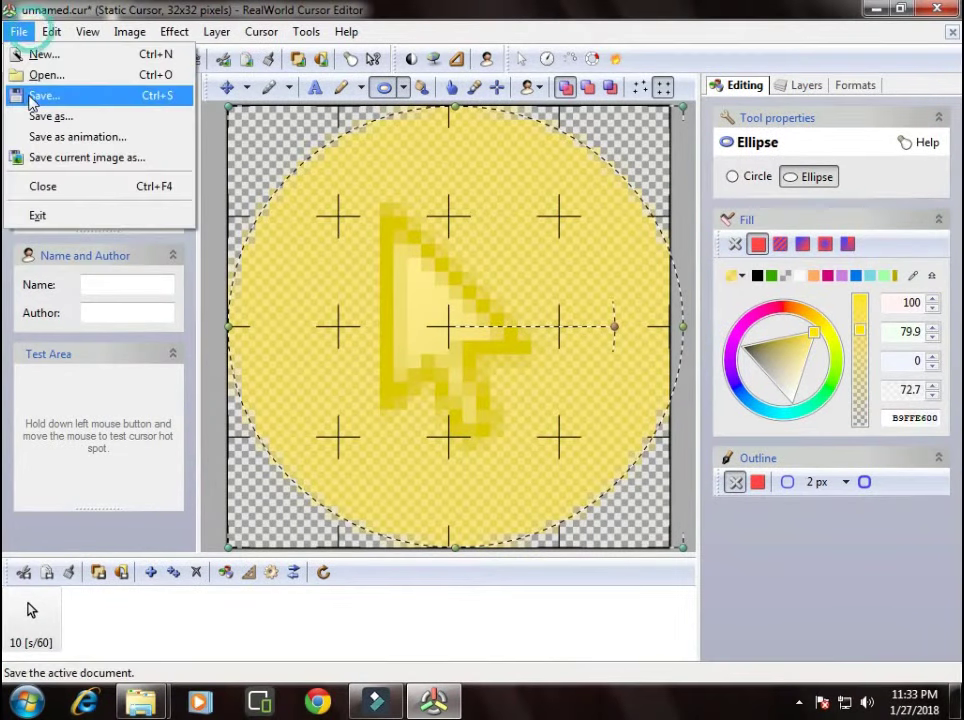
left_click(38, 118)
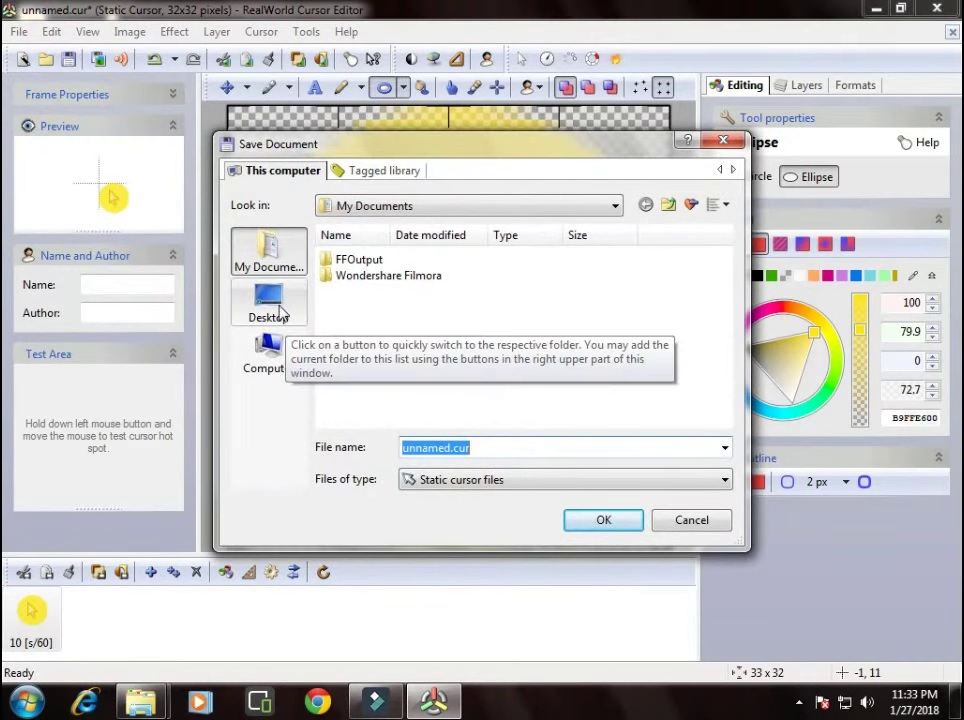
left_click(268, 302)
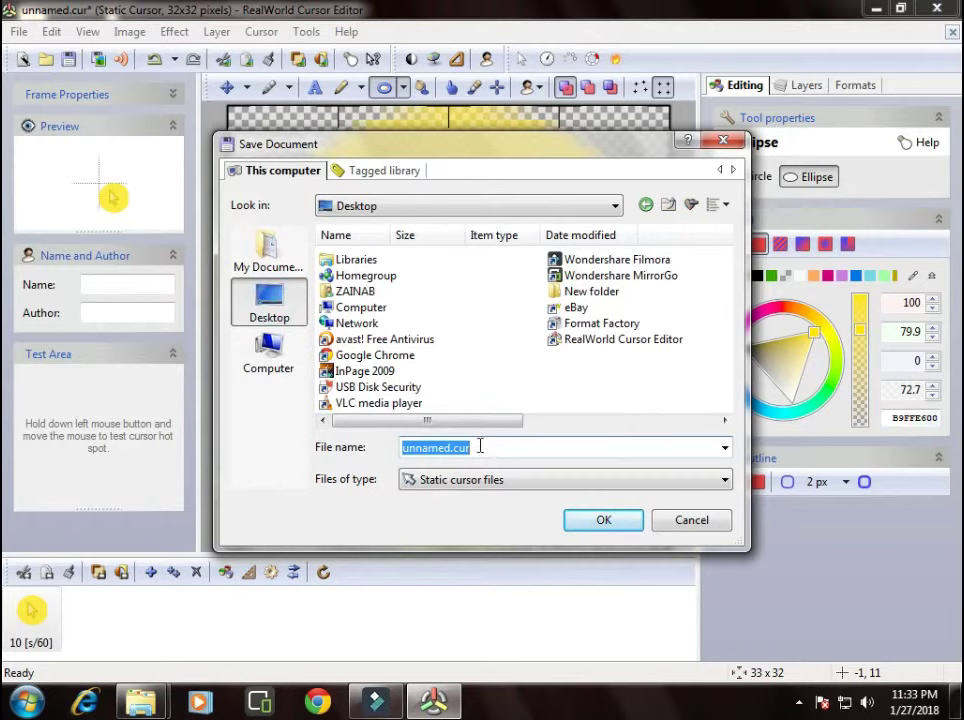
type("m")
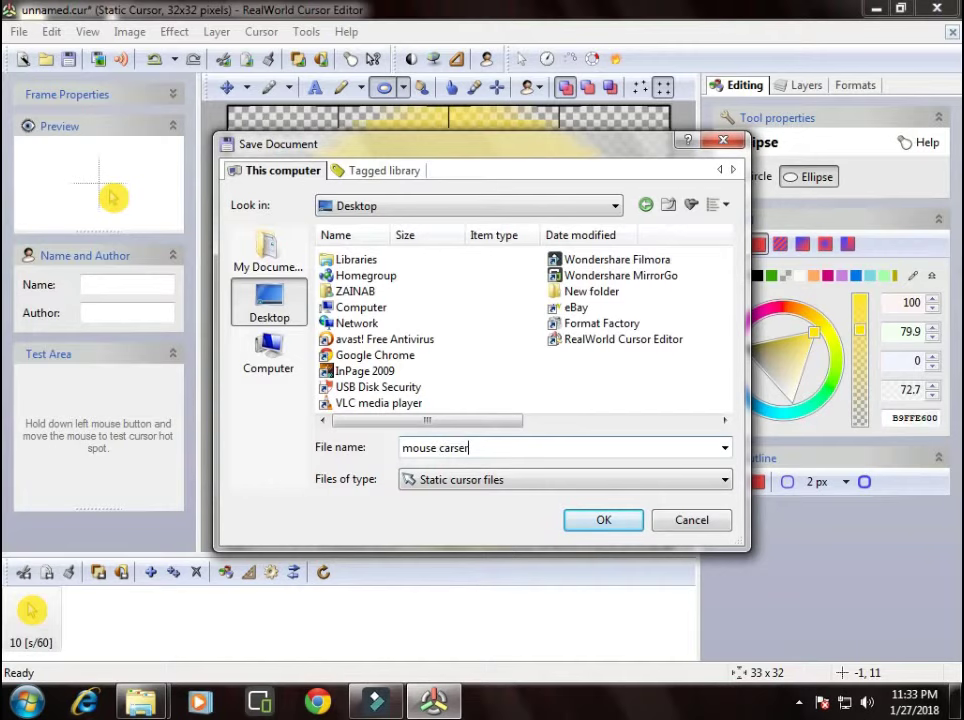
type("ouse carser")
left_click(610, 522)
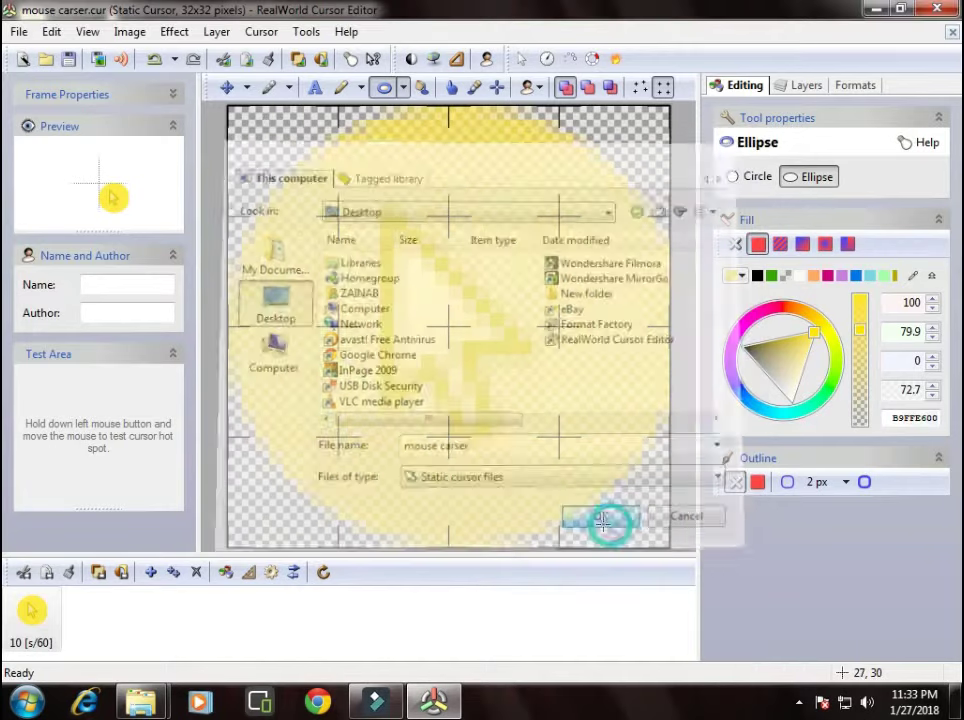
Minimize the cursor editor and move the mouse carser file to the top of the desktop's third icon column.
left_click(870, 9)
left_click_drag(189, 129, 189, 30)
right_click(284, 72)
left_click(199, 62)
right_click(325, 95)
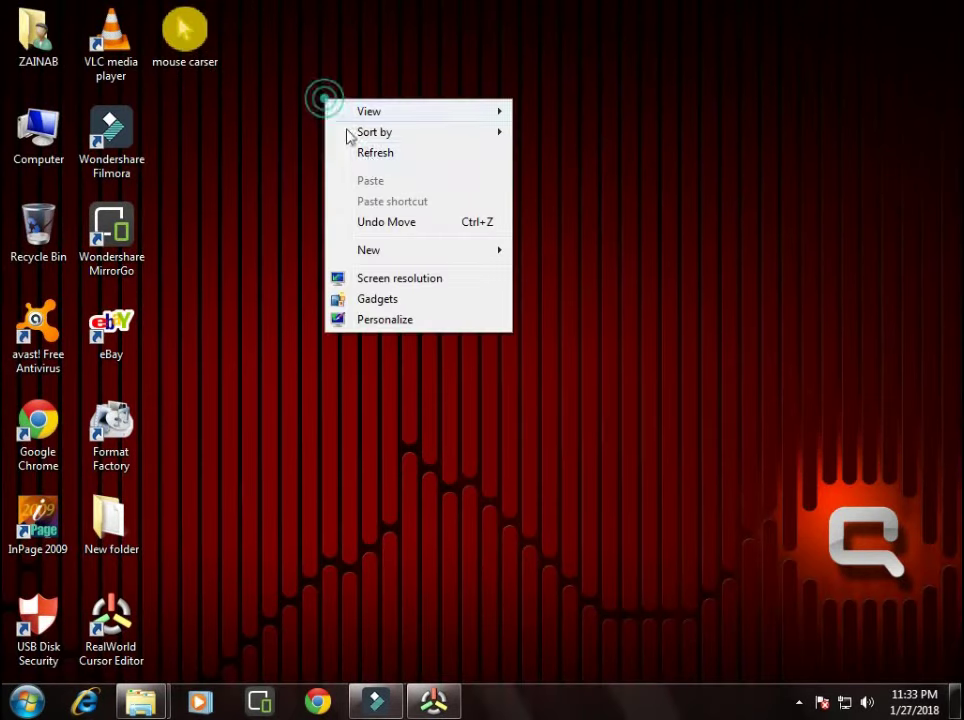
left_click(362, 148)
right_click(328, 91)
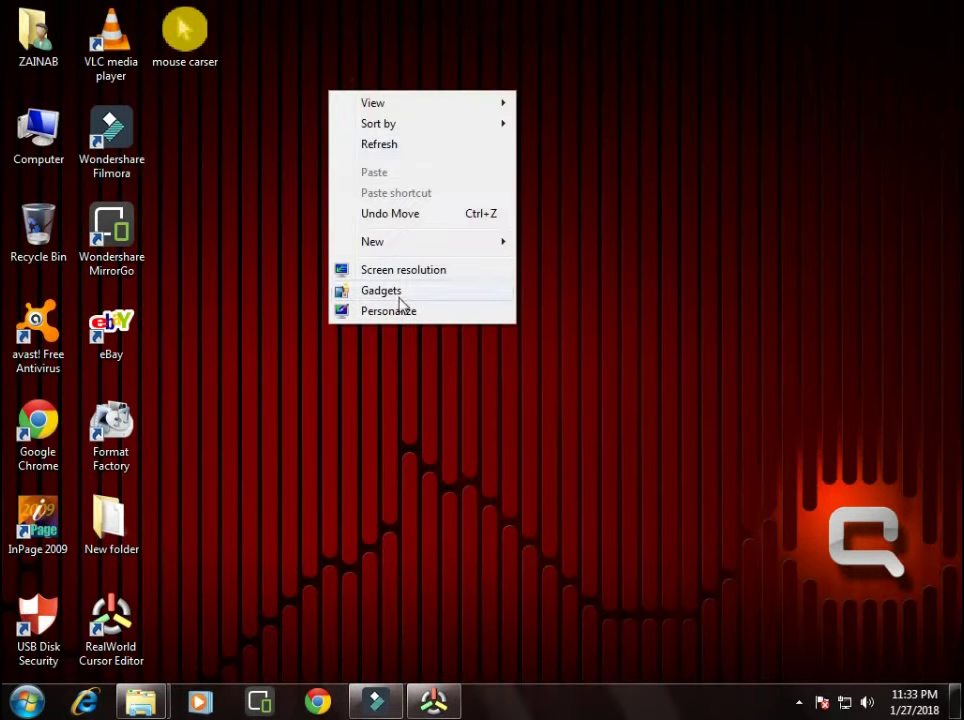
left_click(289, 208)
In the Windows mouse pointer settings, assign the desktop's mouse carser file to Normal Select, apply it and close the Personalization window.
right_click(350, 138)
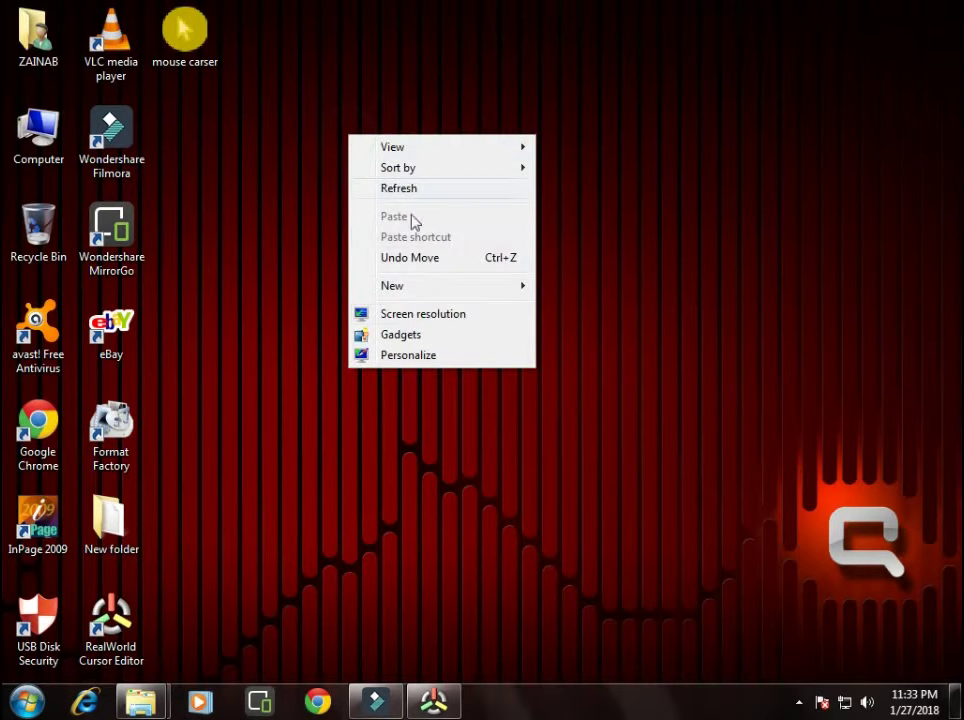
left_click(405, 357)
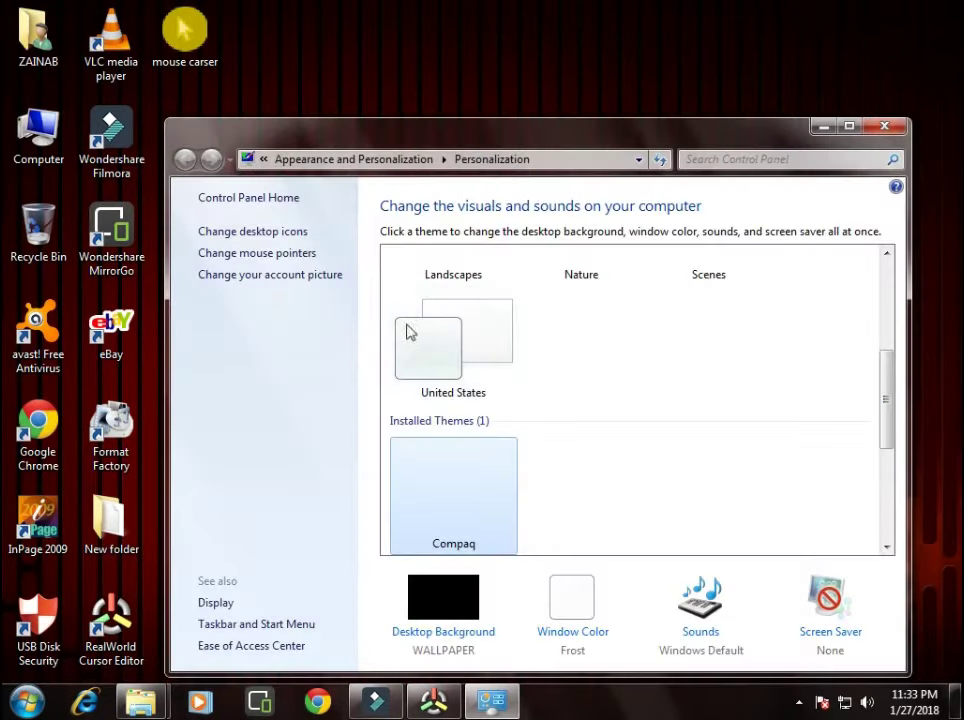
left_click(252, 258)
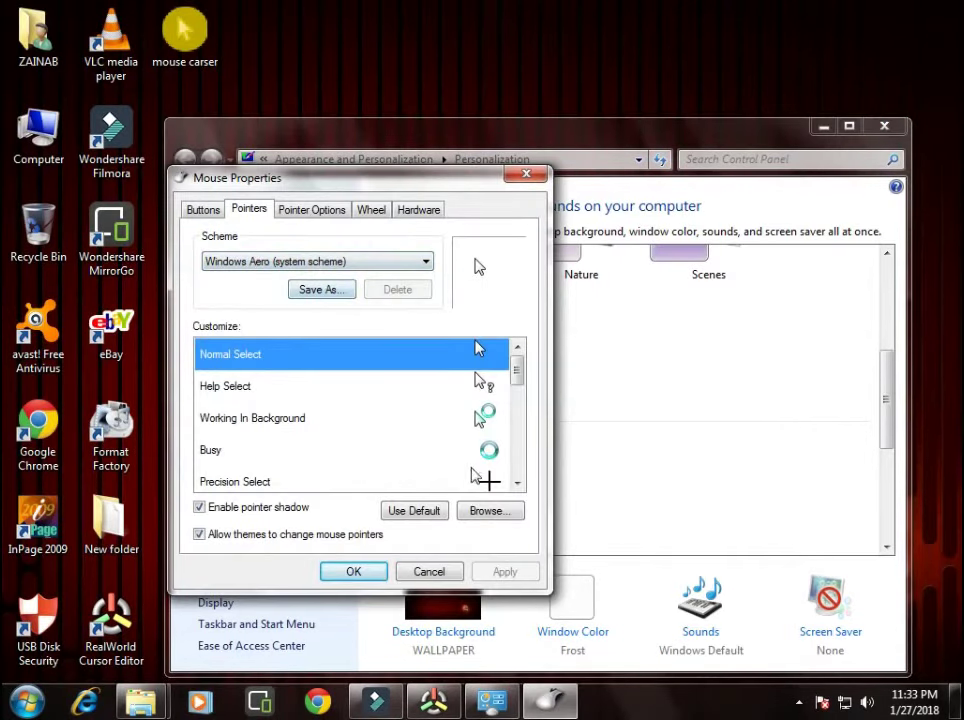
left_click(483, 512)
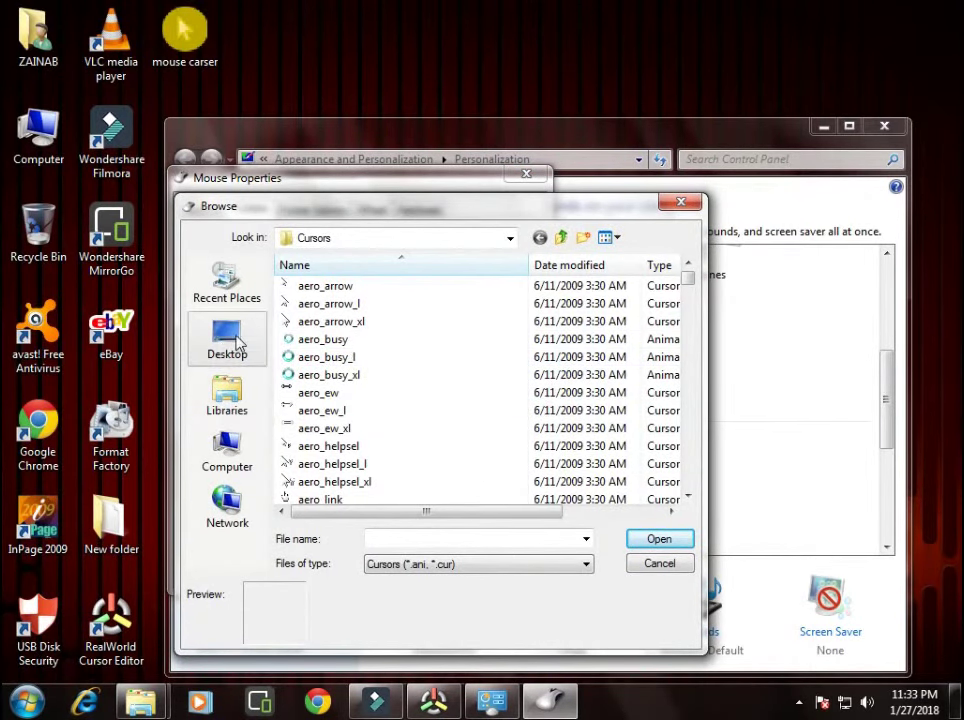
left_click(238, 343)
left_click(333, 430)
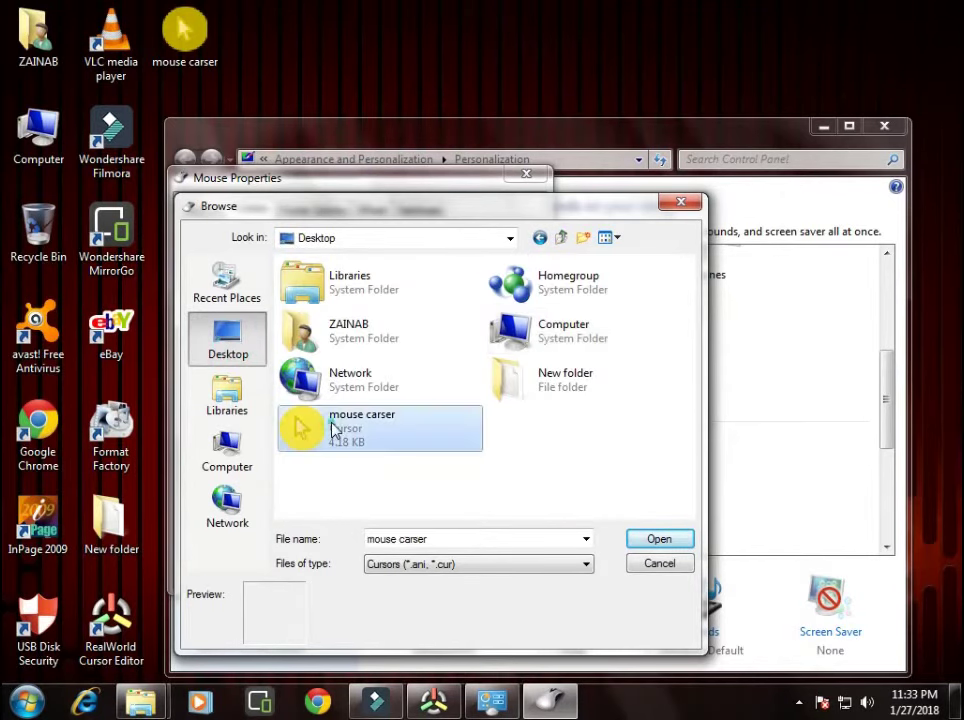
left_click(659, 539)
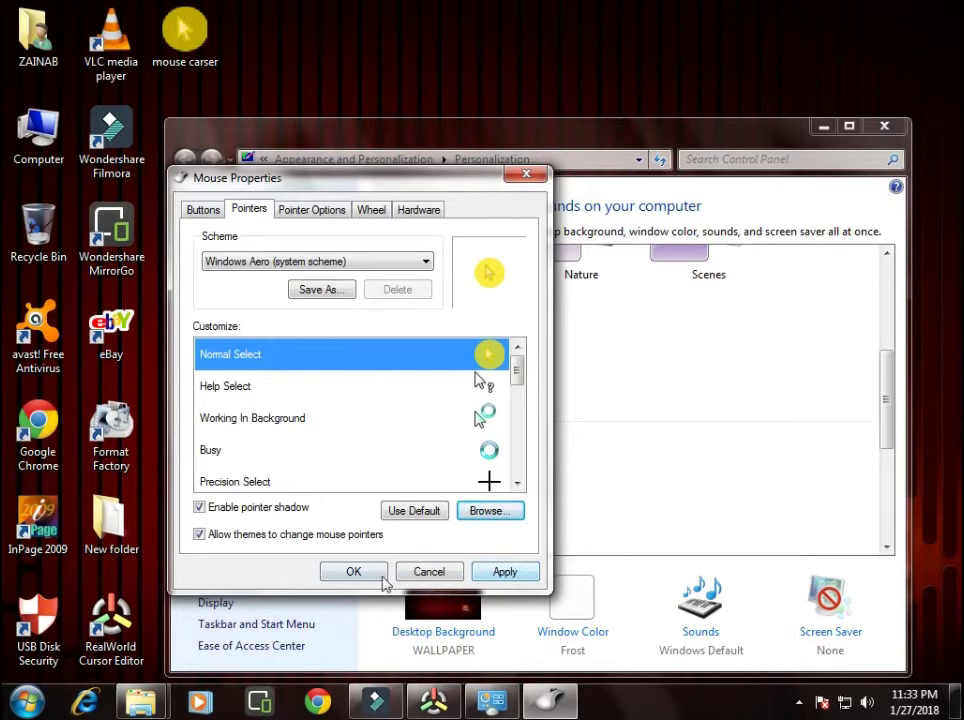
left_click(506, 572)
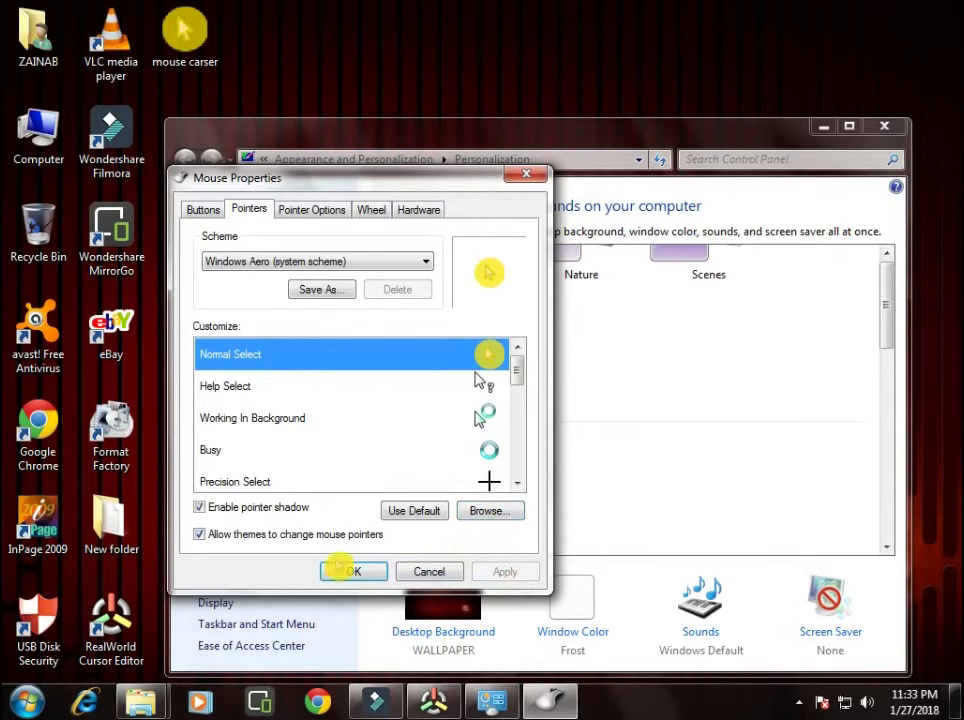
left_click(356, 571)
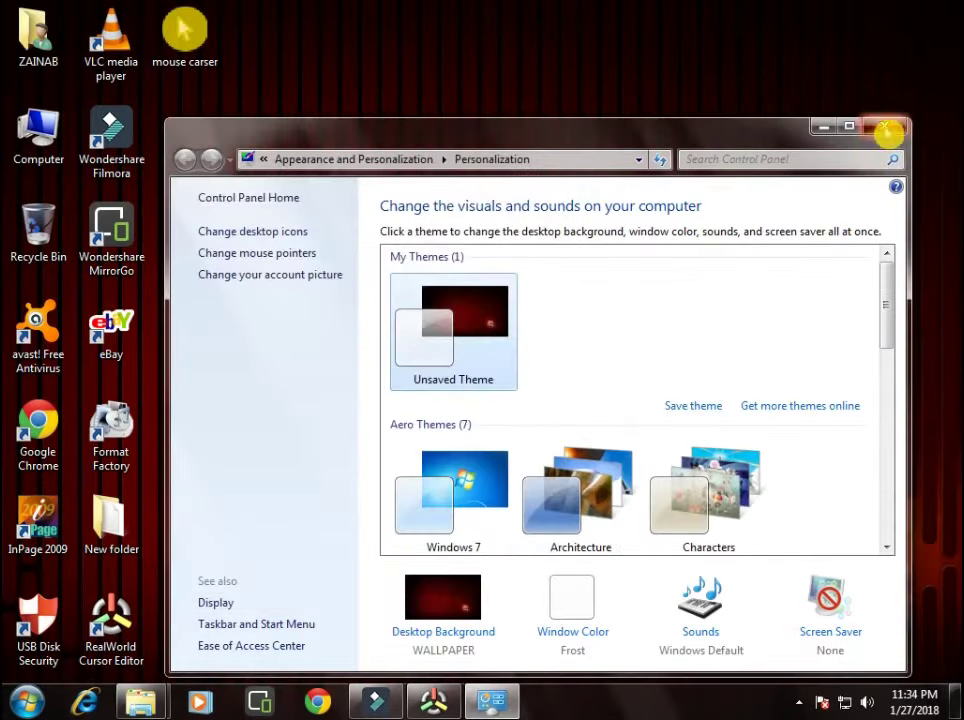
left_click(884, 127)
right_click(455, 119)
left_click(516, 170)
right_click(427, 114)
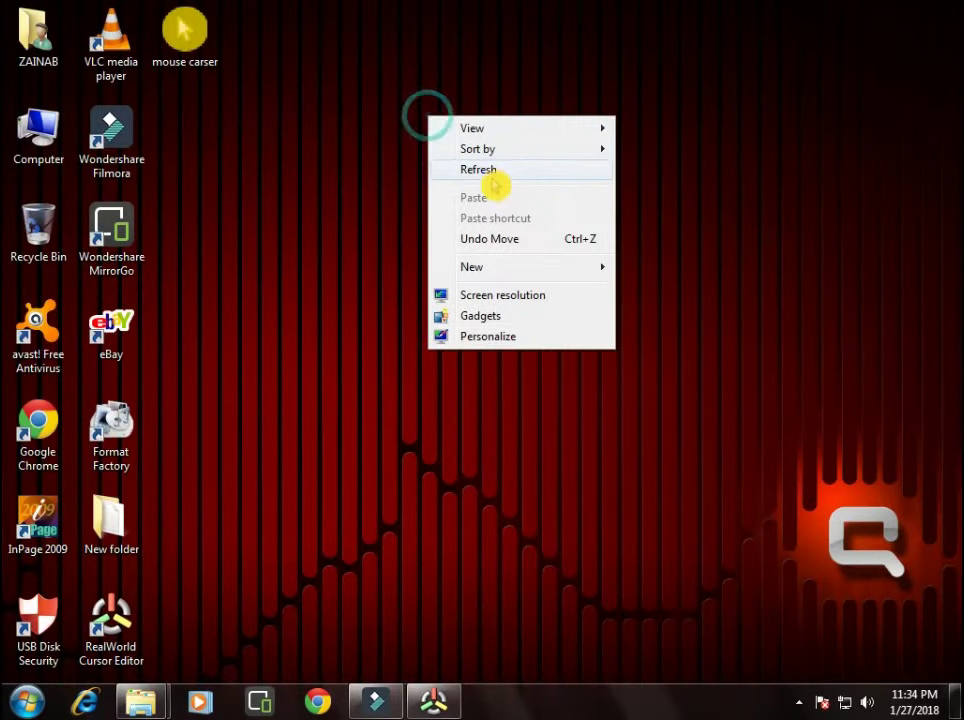
left_click(487, 175)
right_click(446, 126)
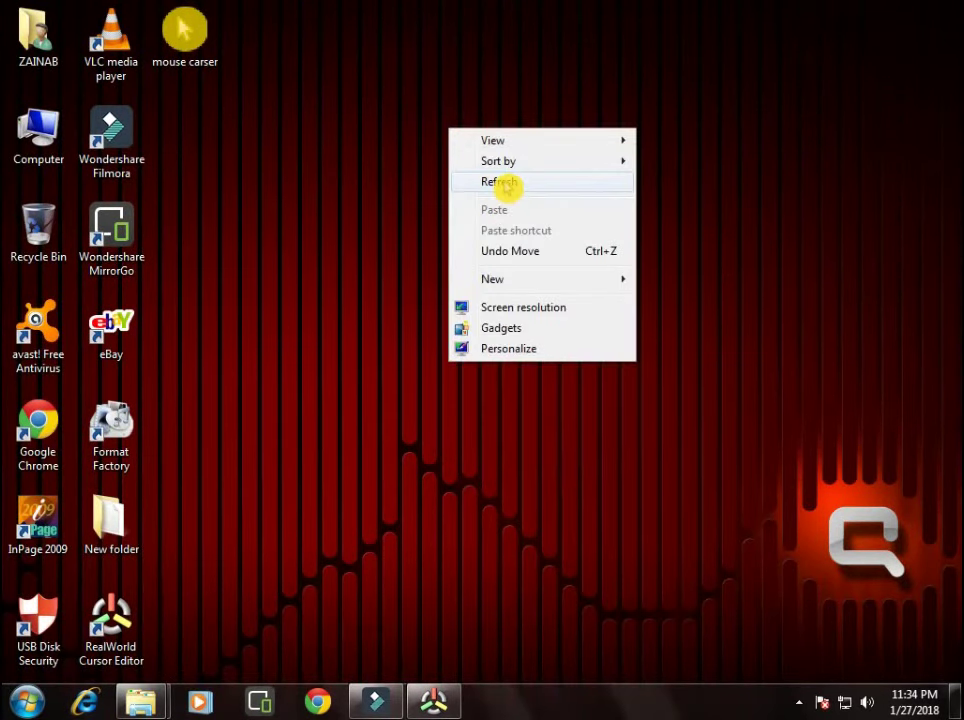
left_click(505, 185)
right_click(416, 128)
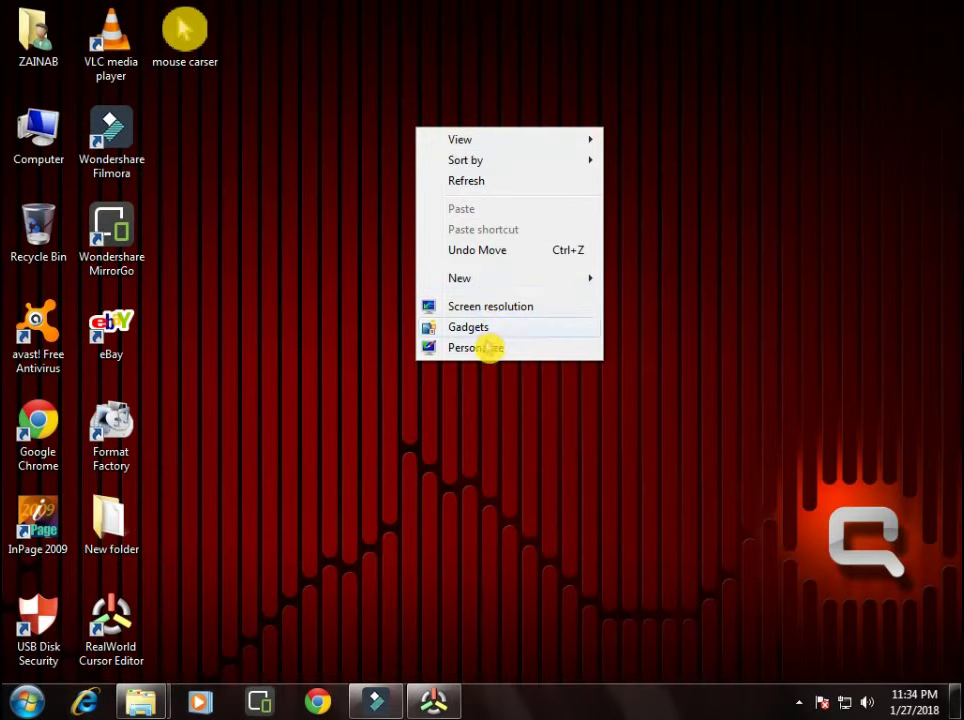
left_click(478, 181)
right_click(447, 145)
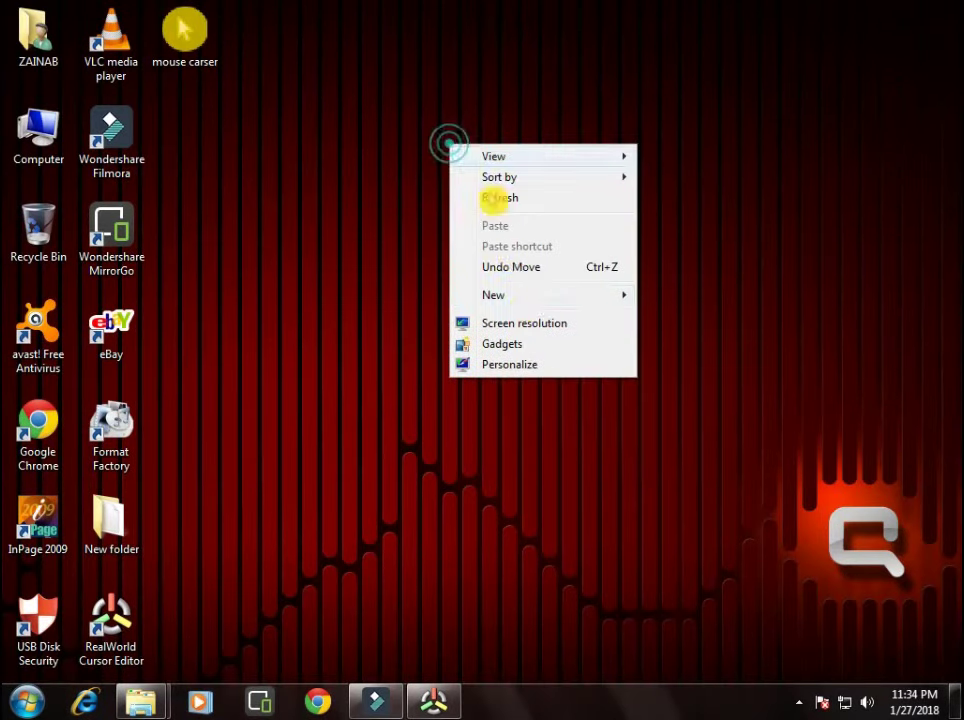
Switch the mouse pointer scheme to Windows Aero (large) (system scheme), apply it and close the Personalization window.
left_click(516, 350)
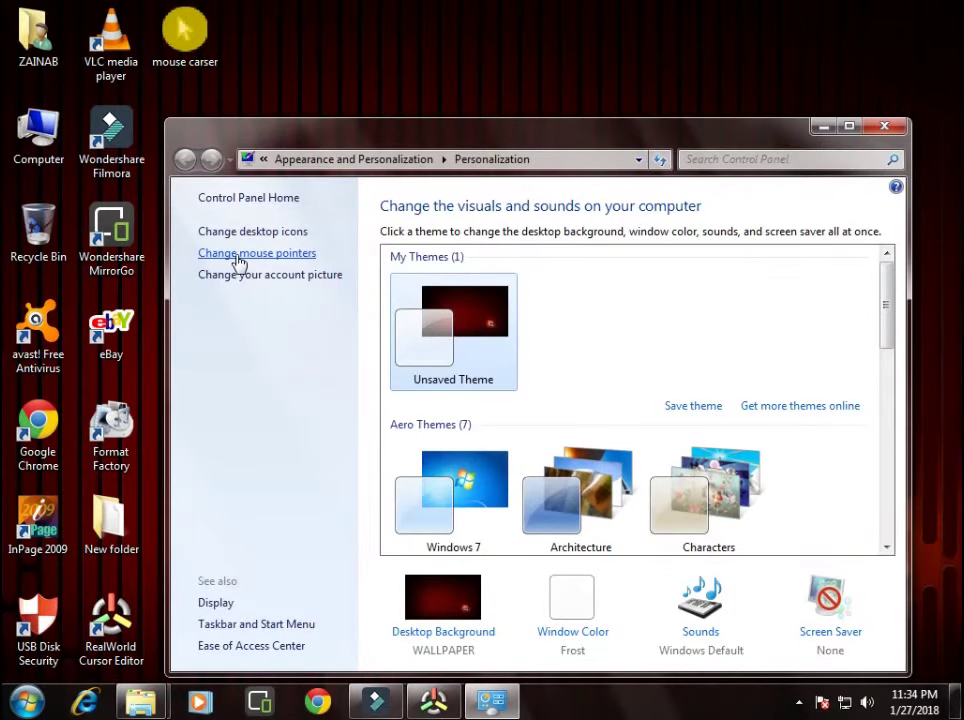
left_click(240, 255)
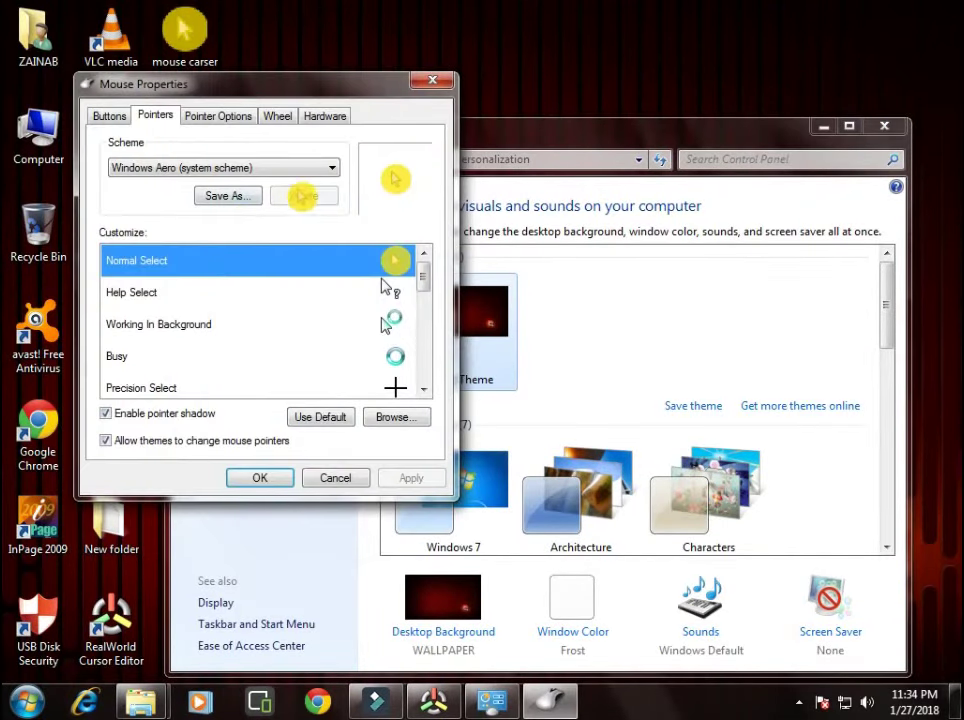
left_click(333, 170)
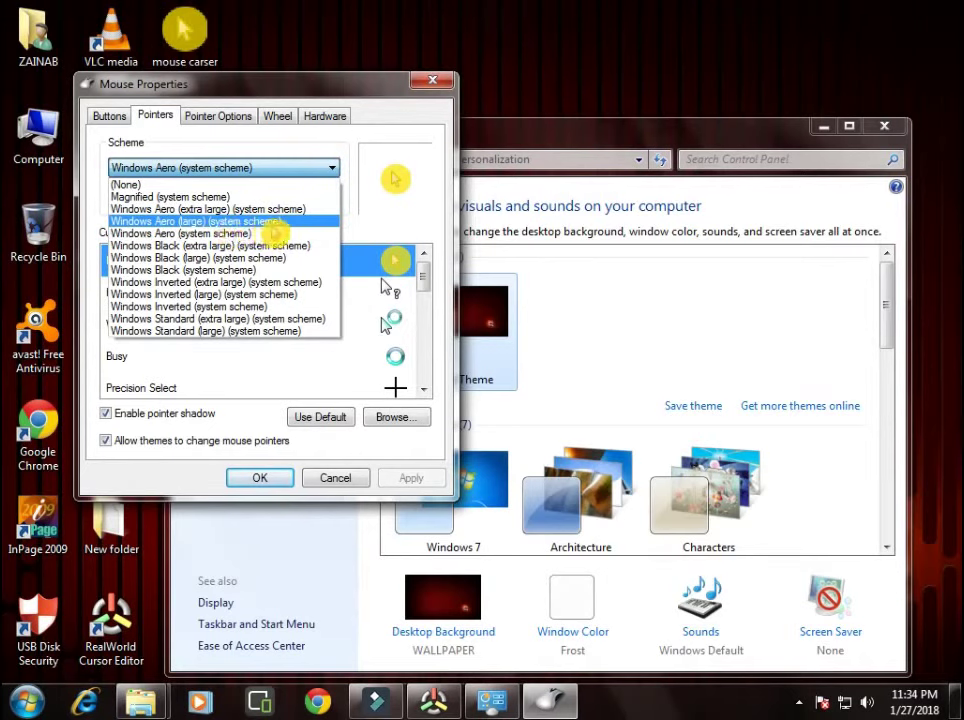
left_click(275, 222)
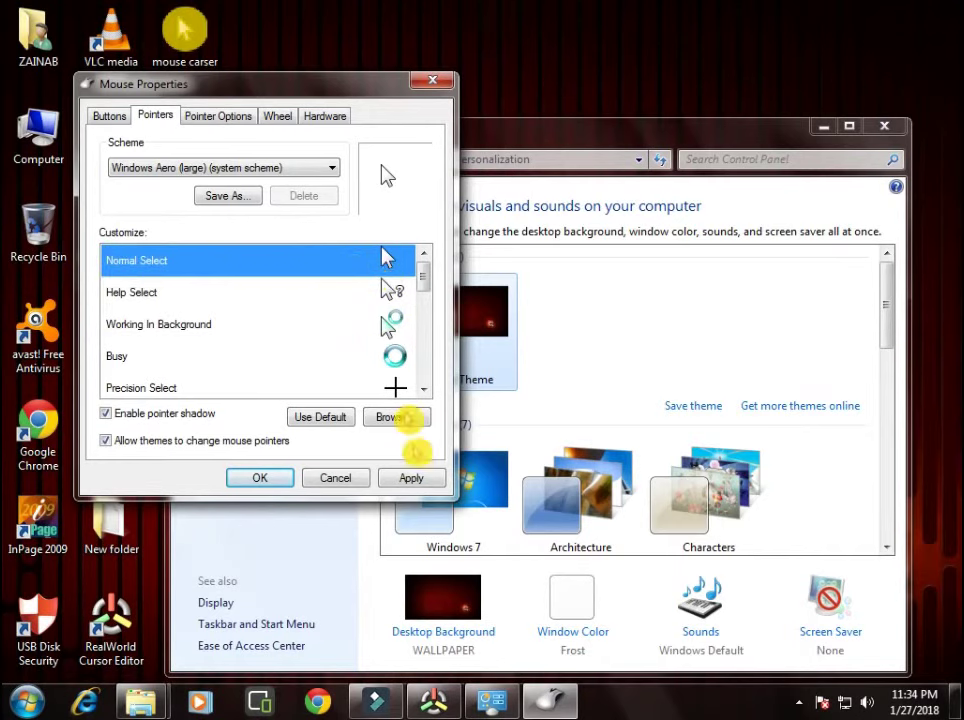
left_click(413, 479)
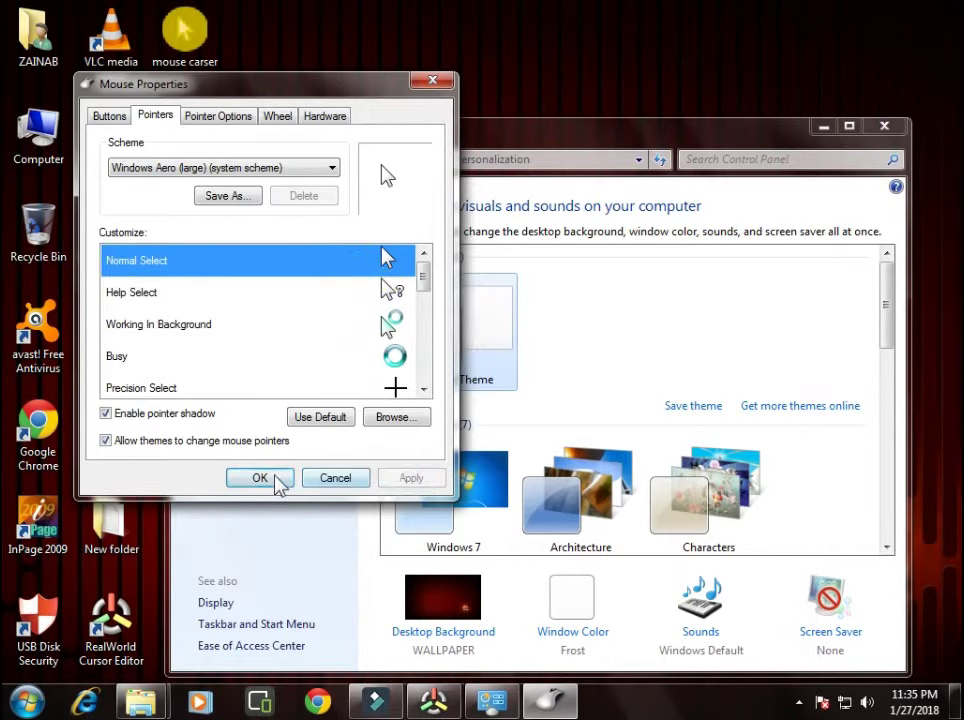
left_click(262, 481)
left_click(884, 127)
right_click(430, 130)
left_click(486, 184)
right_click(397, 147)
right_click(393, 163)
left_click(454, 209)
right_click(402, 159)
left_click(452, 208)
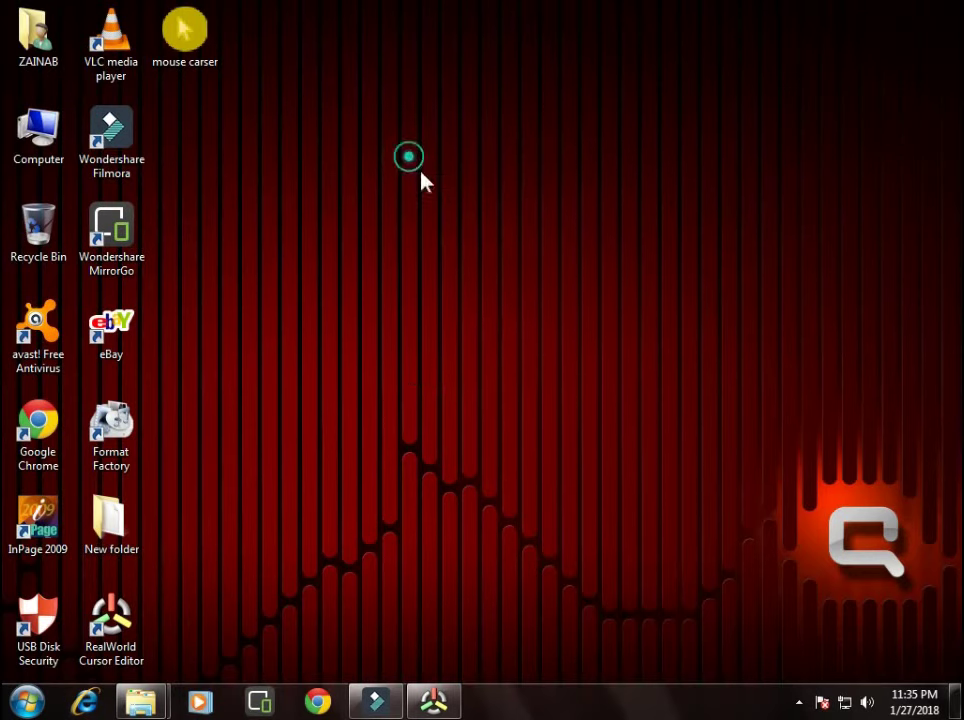
right_click(411, 155)
left_click(436, 207)
right_click(395, 160)
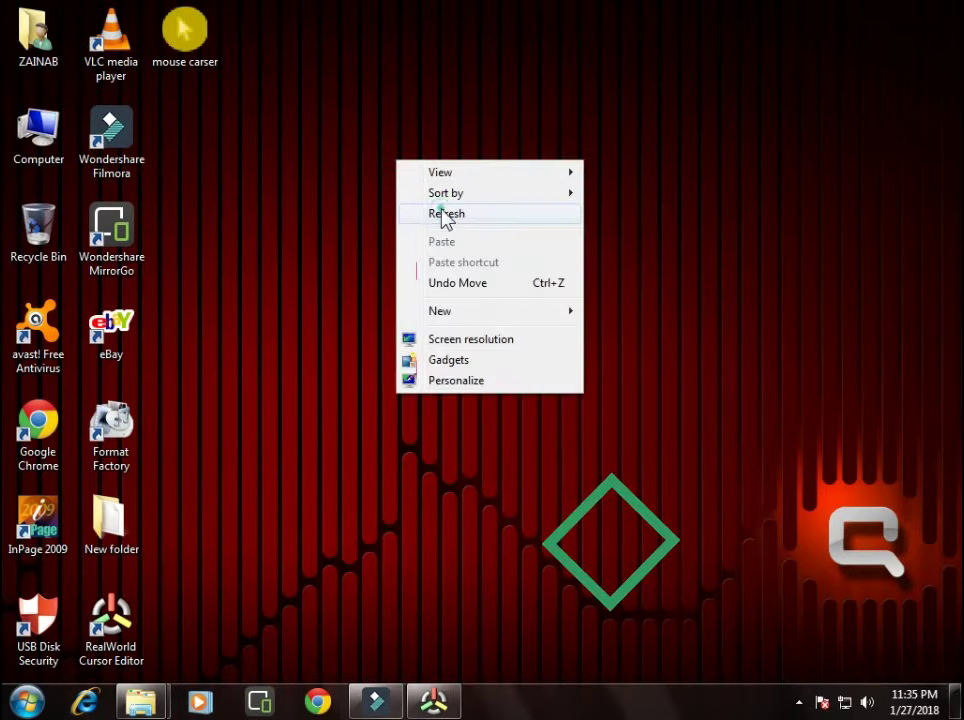
left_click(445, 220)
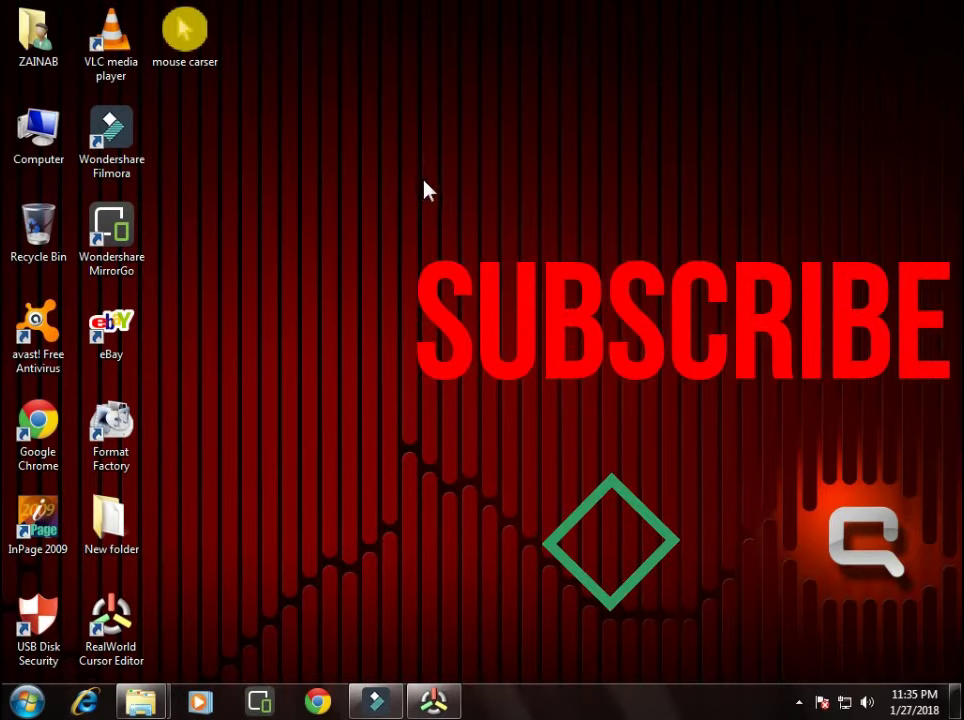
right_click(381, 131)
left_click(426, 188)
right_click(395, 143)
left_click(436, 195)
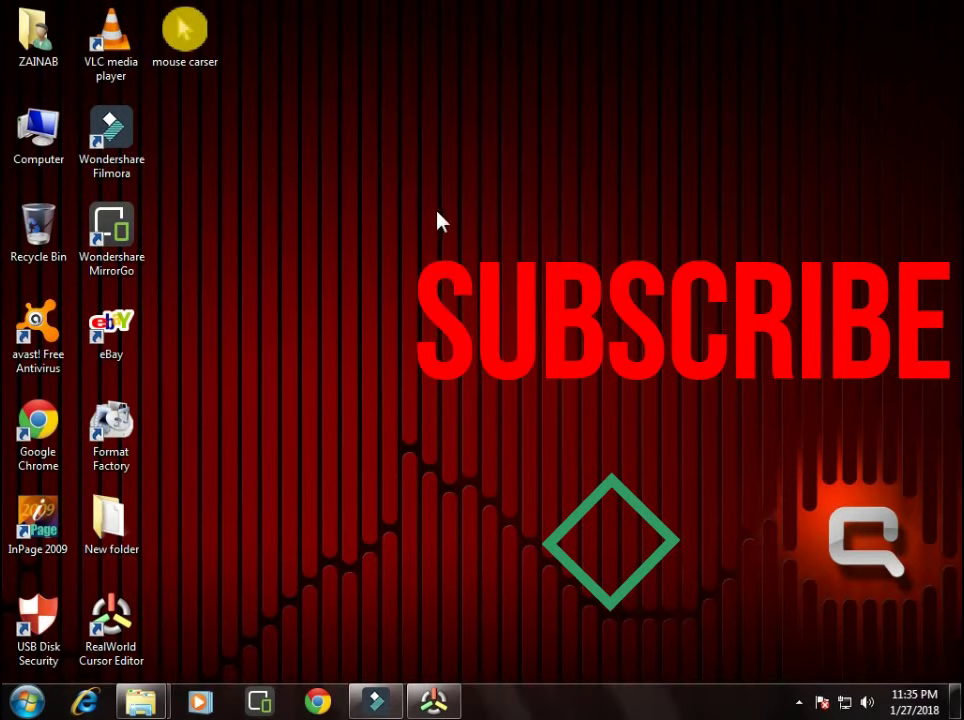